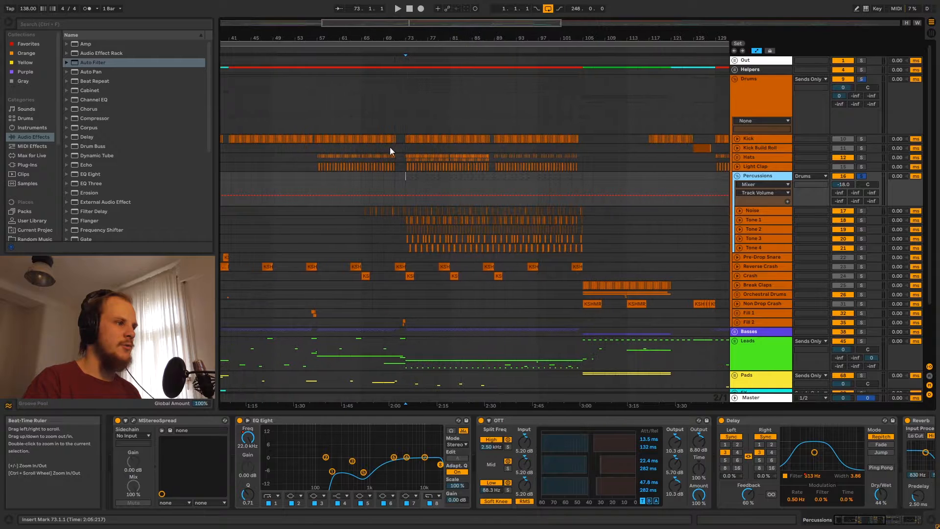
left_click(401, 179)
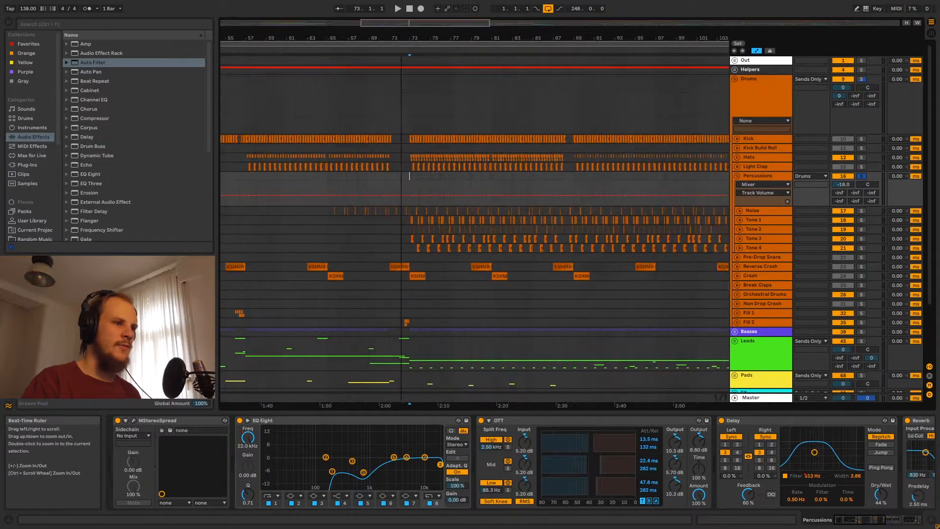
left_click(753, 210)
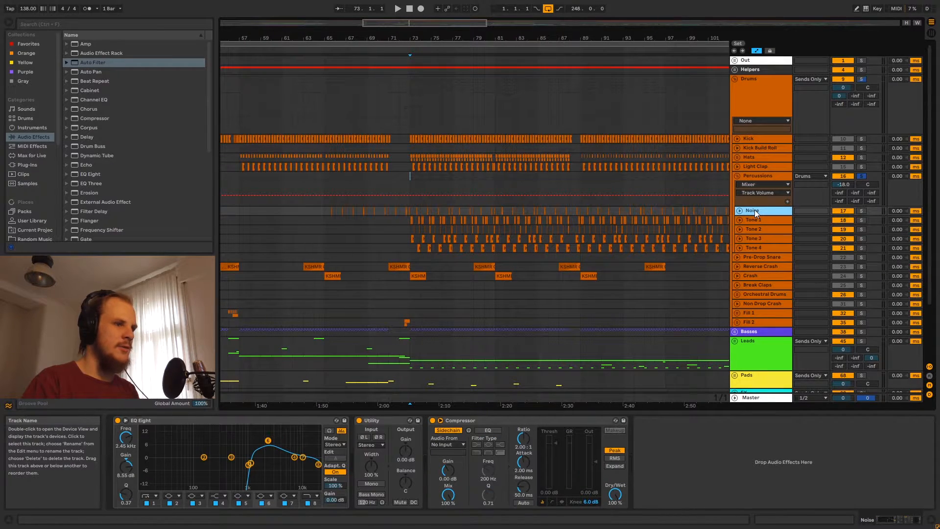
key("Down")
key("Down")
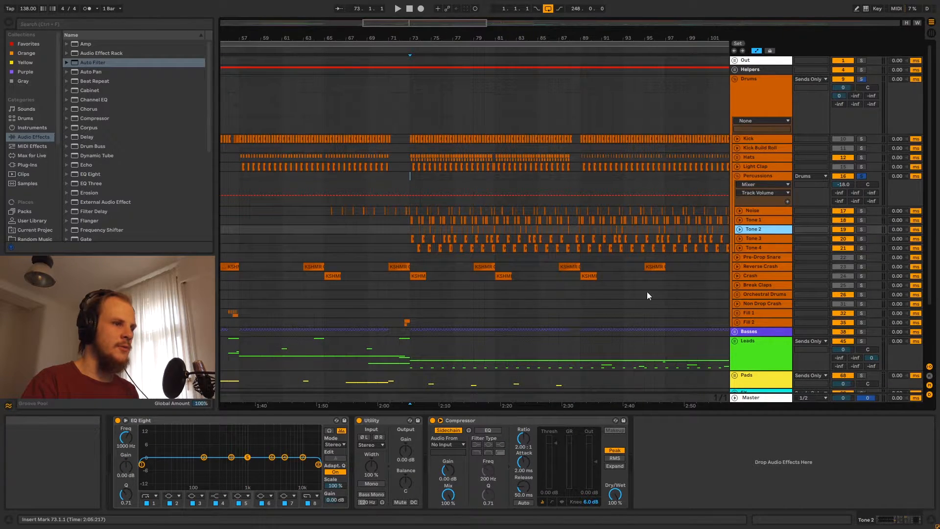
key("Down")
key("Down")
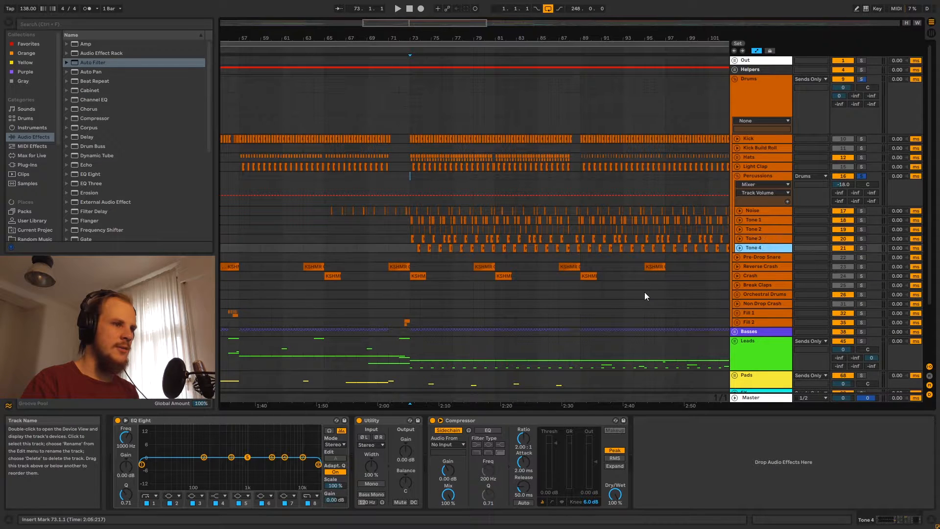
key("Up")
key("Up")
key("Up")
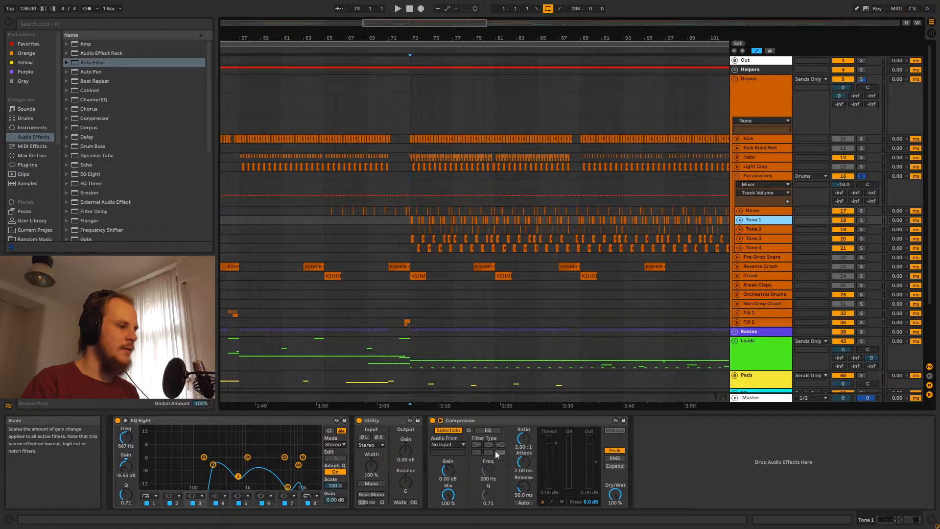
key("Up")
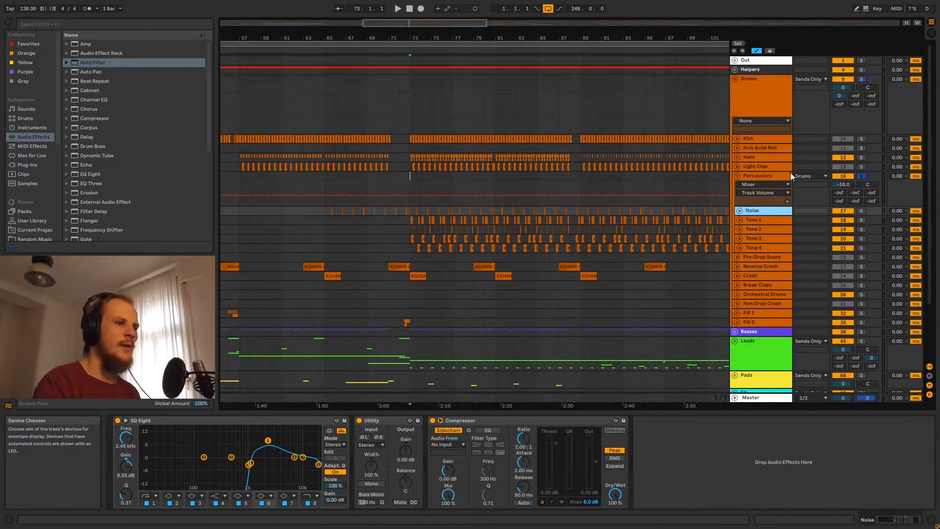
left_click(773, 176)
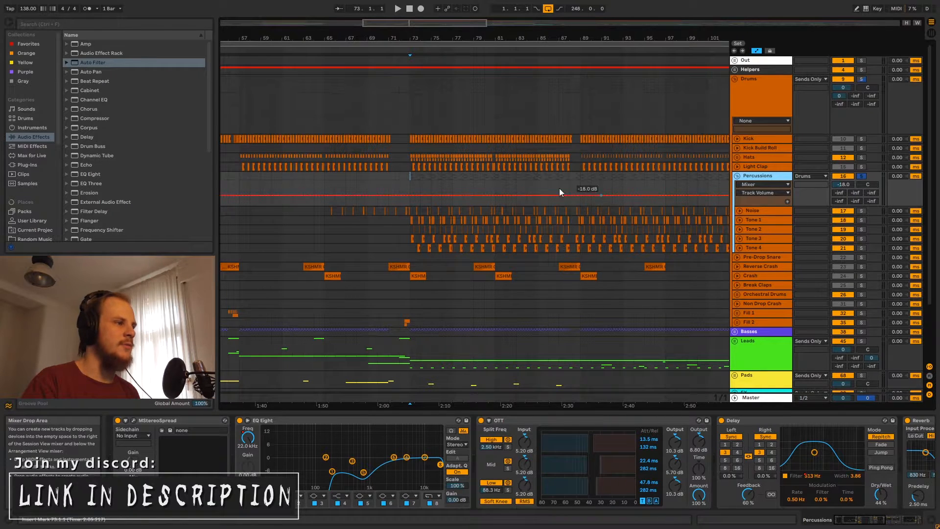
left_click(408, 176)
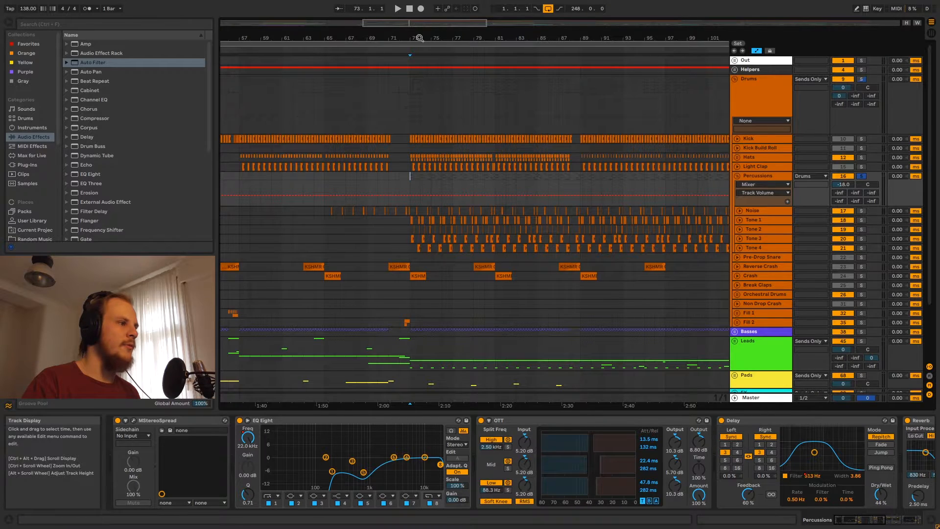
left_click_drag(420, 39, 416, 55)
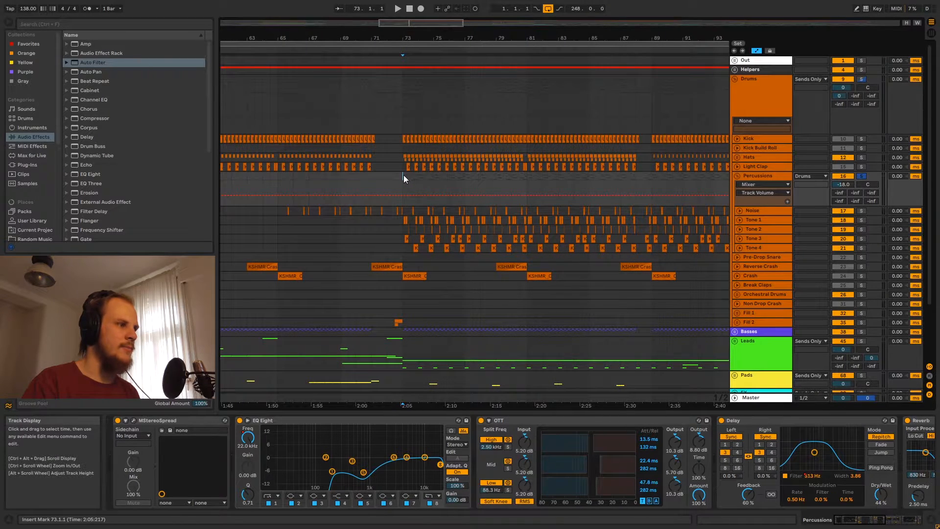
key("space")
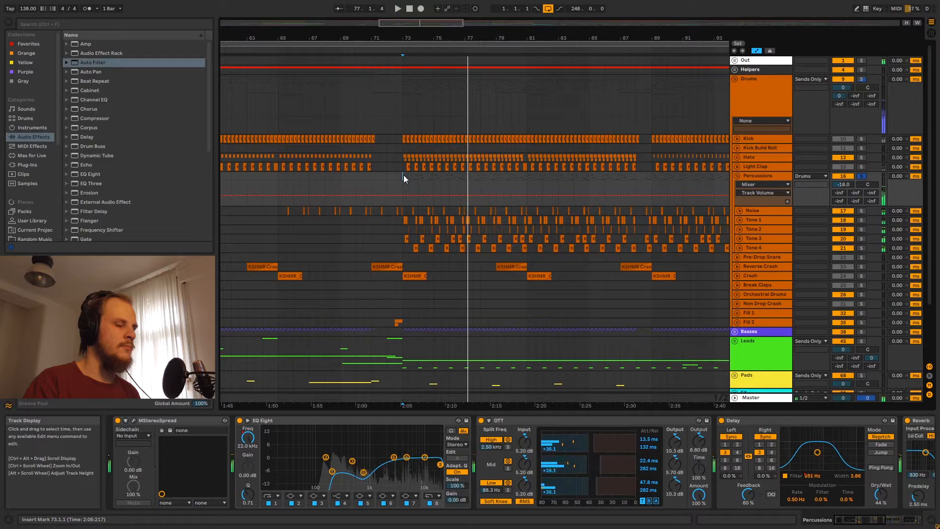
key("space")
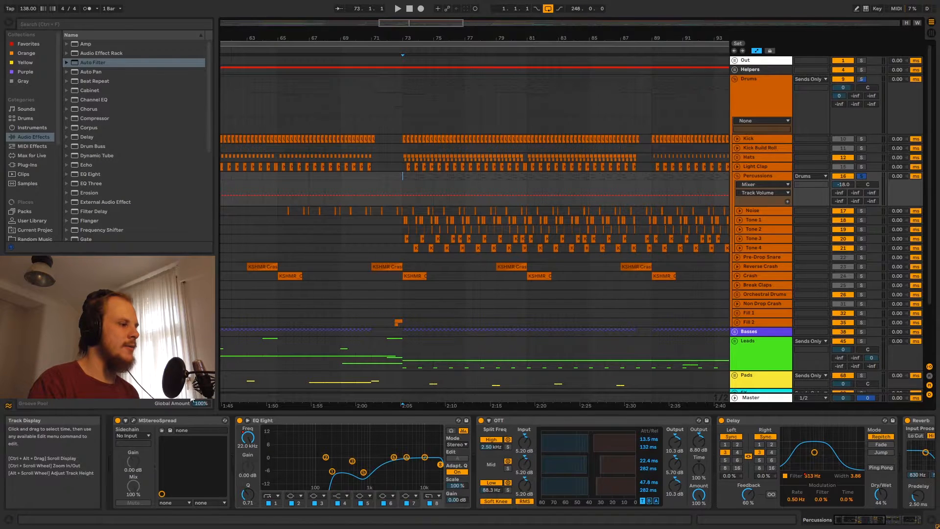
Open the Percussions MStereoSpread window, move it right, and play briefly to watch the stereo image
left_click(134, 419)
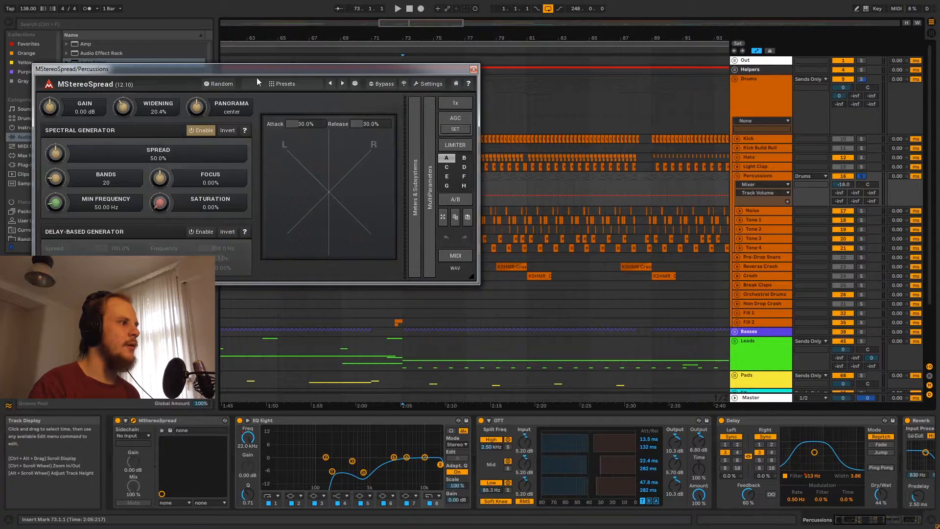
left_click_drag(257, 71, 483, 65)
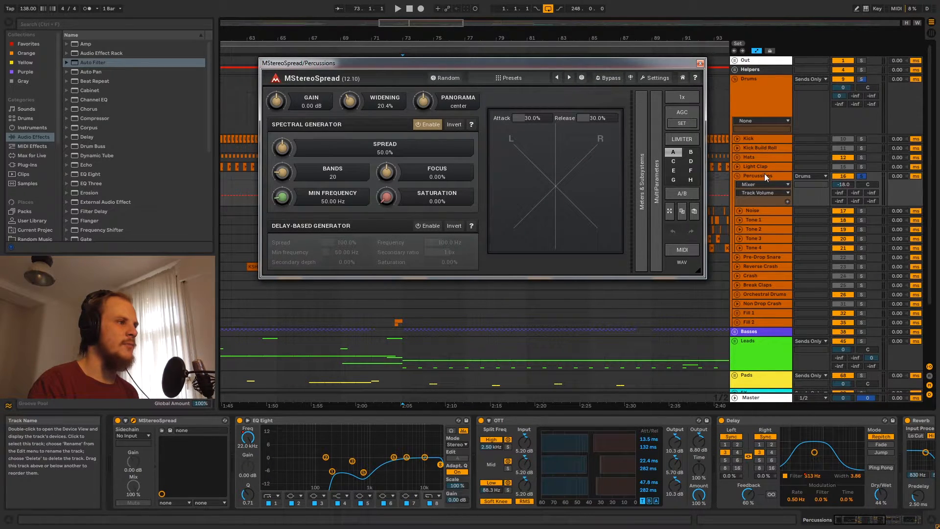
key("space")
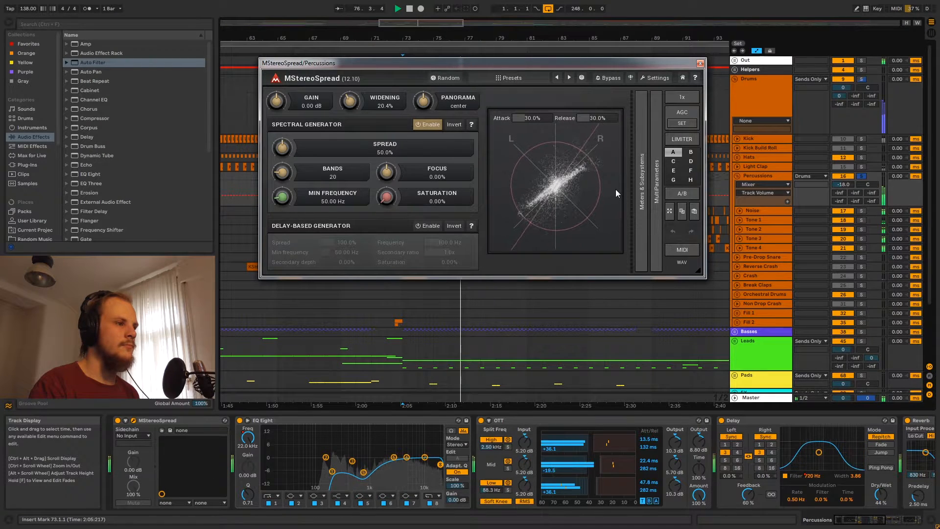
key("space")
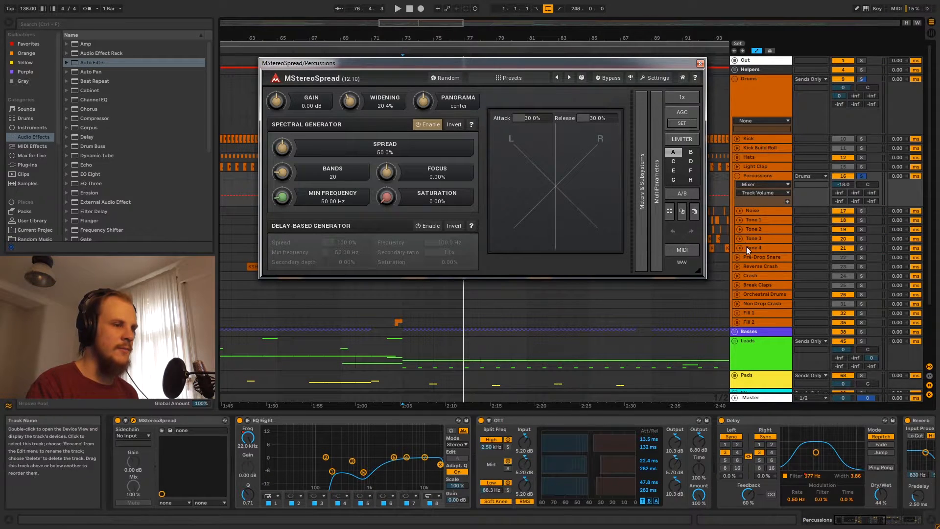
Close the MStereoSpread window and unfold the Noise and Tone 1–4 tracks
left_click(761, 229)
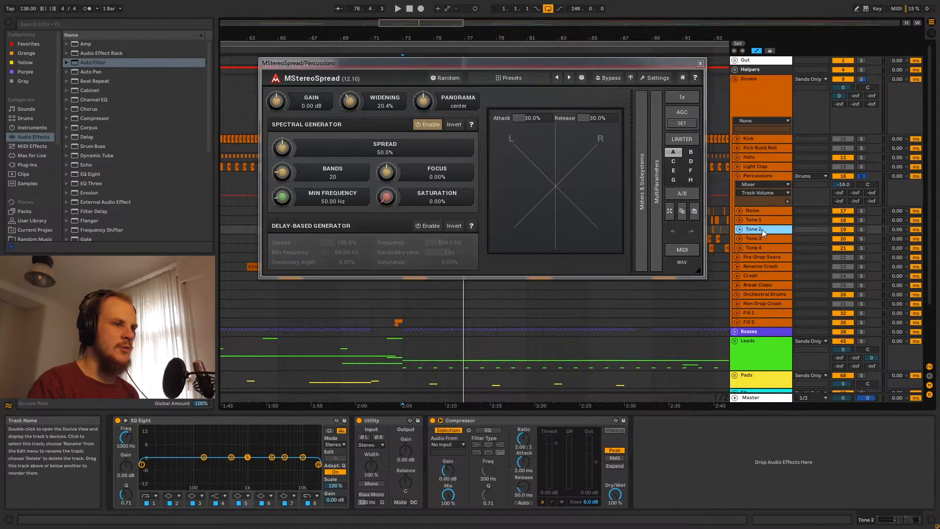
left_click(742, 230)
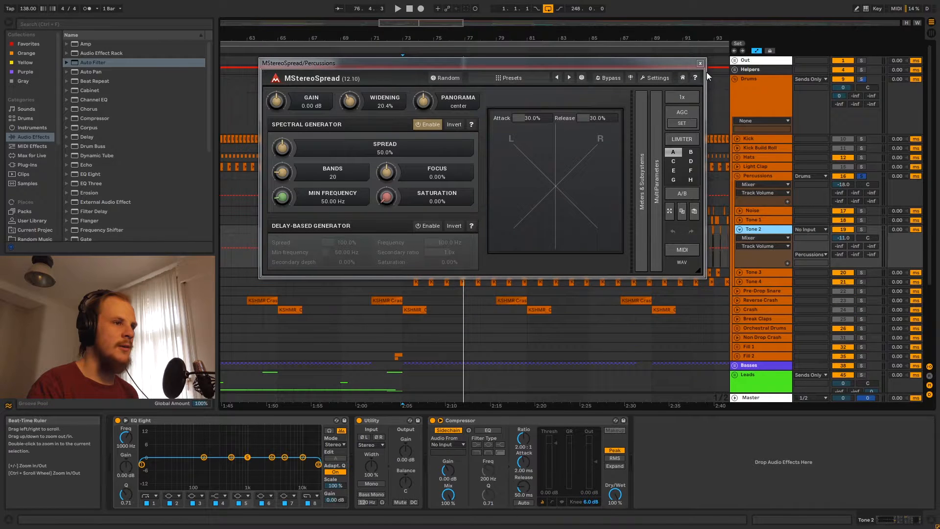
left_click(699, 63)
left_click(741, 219)
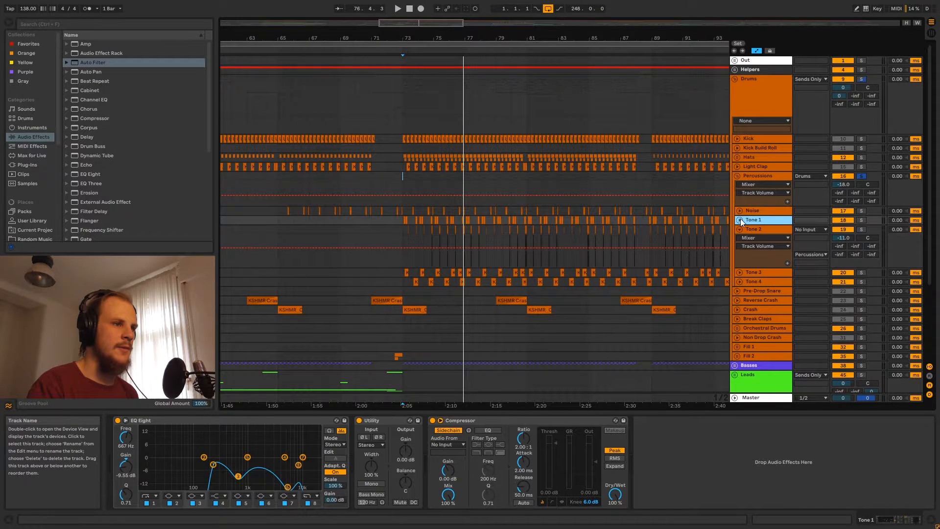
left_click(740, 220)
left_click(739, 212)
scroll(741, 254, "down", 1)
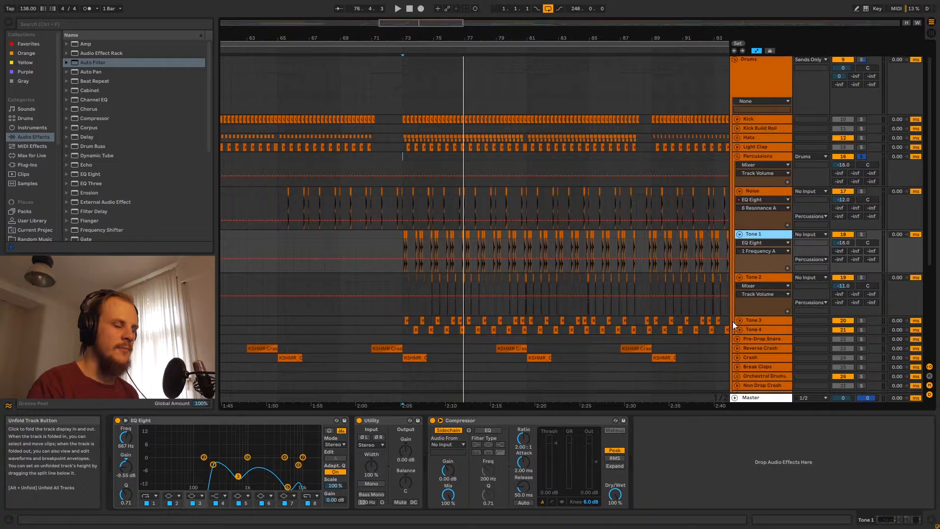
left_click(738, 320)
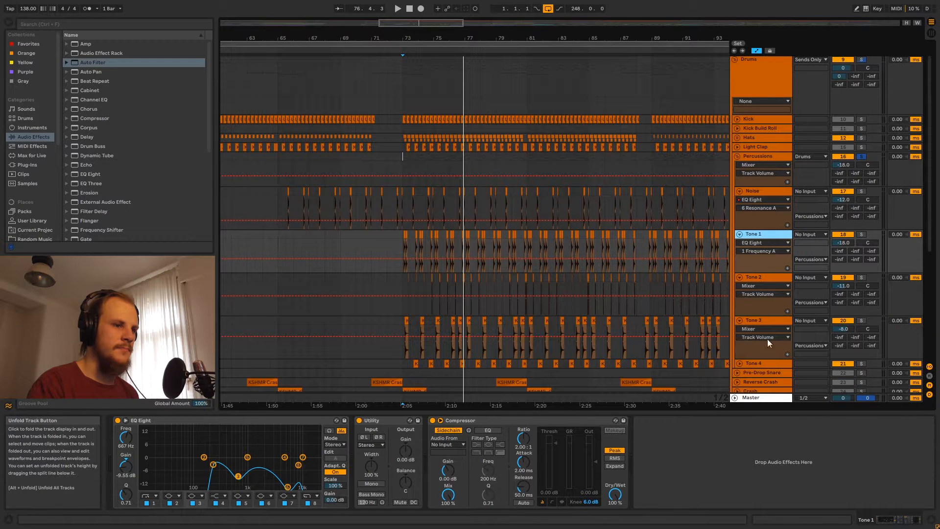
left_click(740, 364)
Fold Tone 4 through Noise back up and select Percussions to show its effect chain
left_click(740, 364)
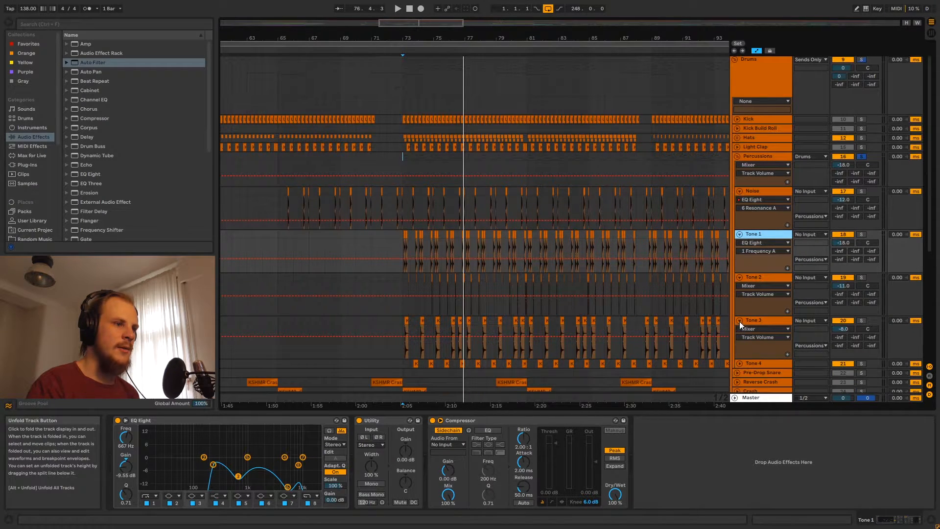
left_click(739, 320)
left_click(739, 277)
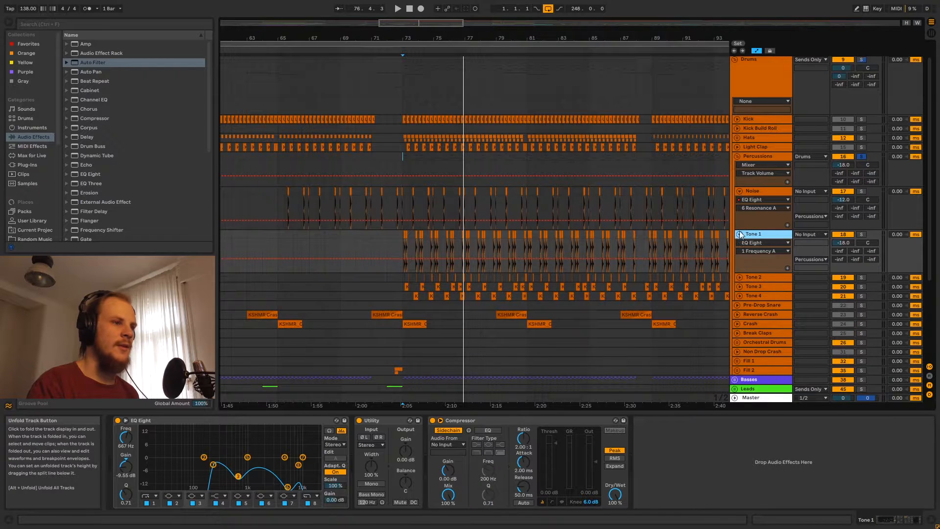
left_click(739, 234)
left_click(739, 191)
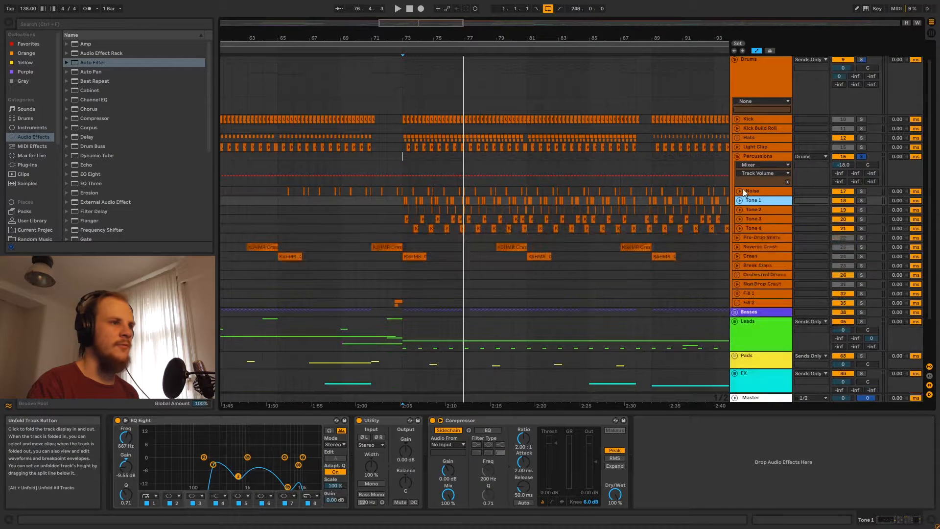
left_click(758, 157)
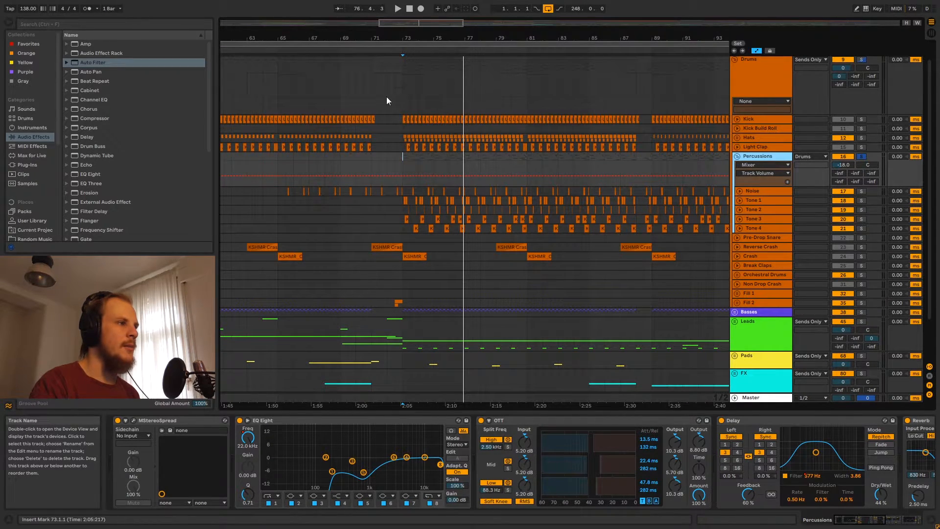
left_click_drag(447, 39, 387, 9)
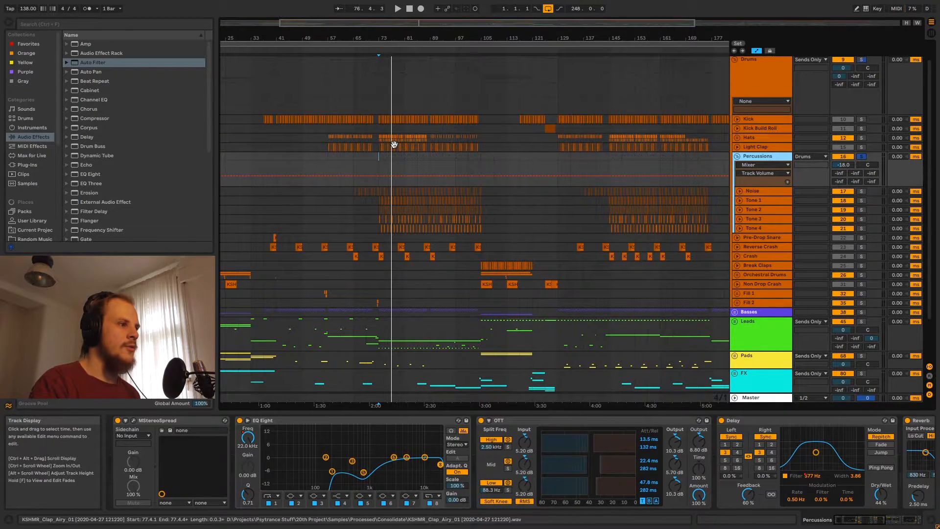
left_click_drag(380, 136, 481, 151)
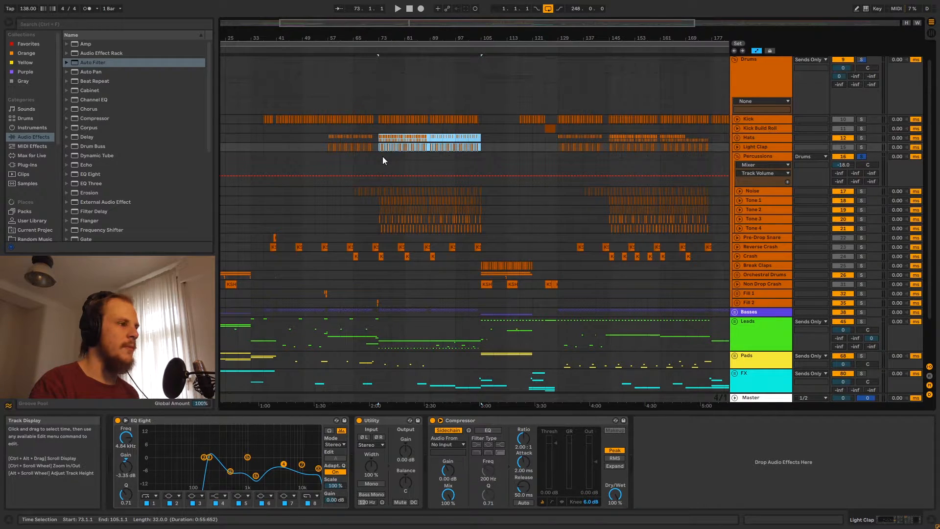
left_click(380, 156)
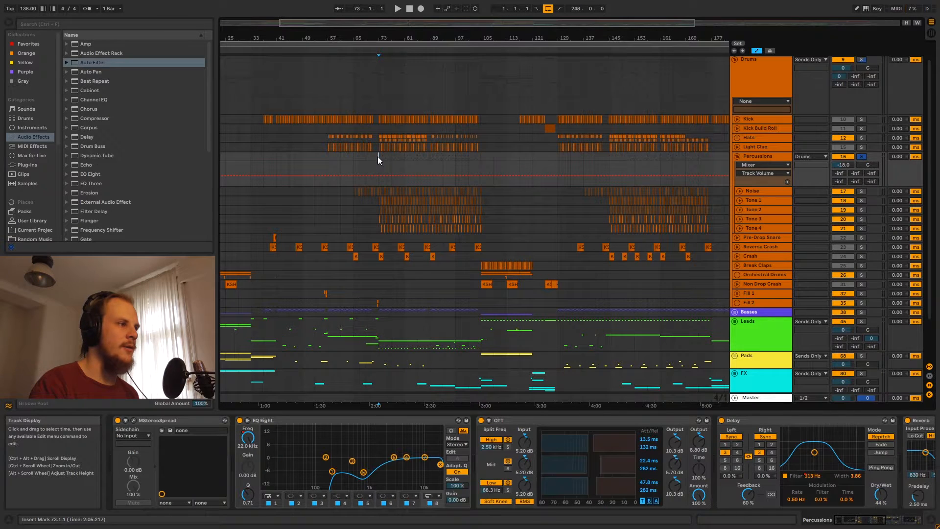
left_click_drag(377, 157, 392, 155)
left_click_drag(378, 44, 425, 137)
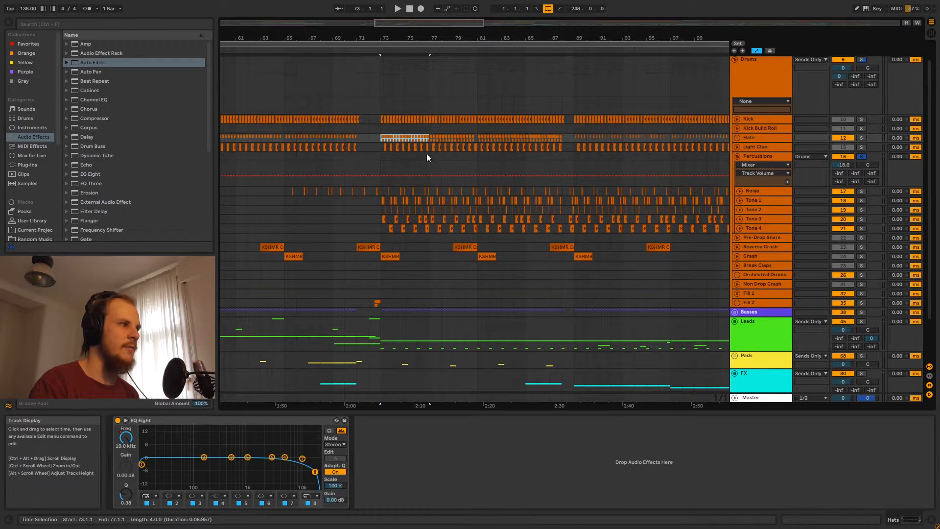
left_click(381, 155)
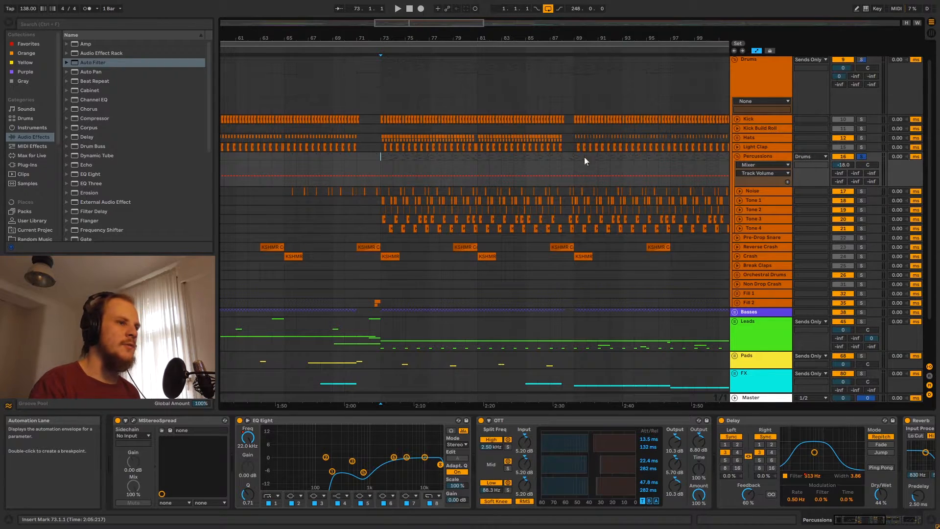
left_click(761, 156)
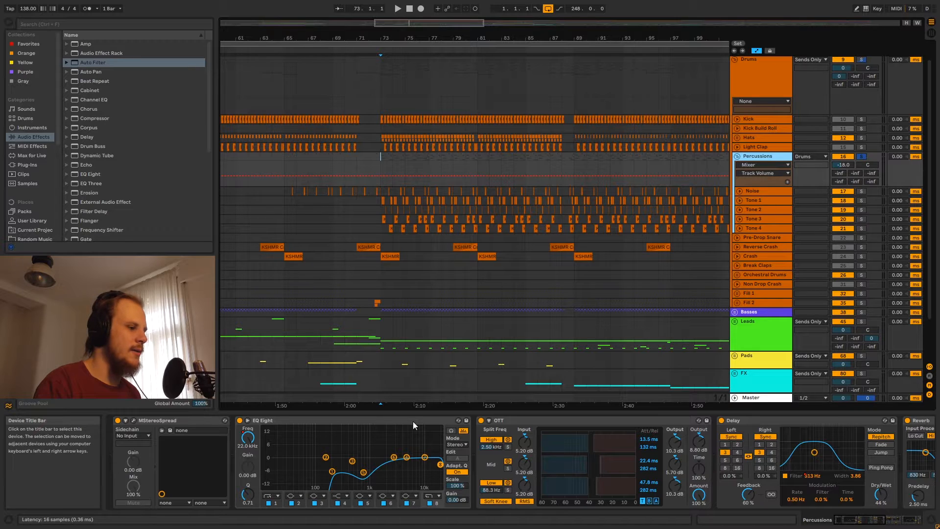
left_click(394, 422)
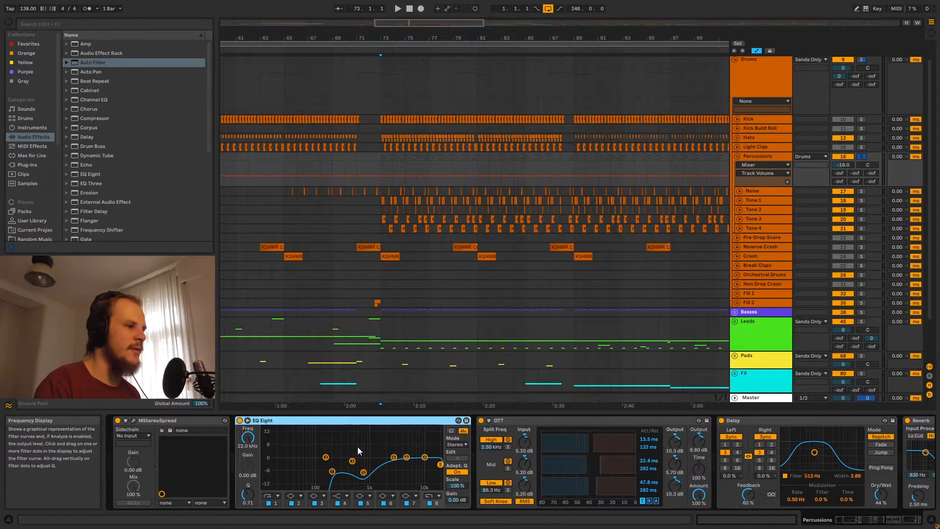
Unfold the Basses group and its 39 Group, and select 39 Group
left_click(735, 313)
scroll(736, 293, "down", 2)
left_click(737, 289)
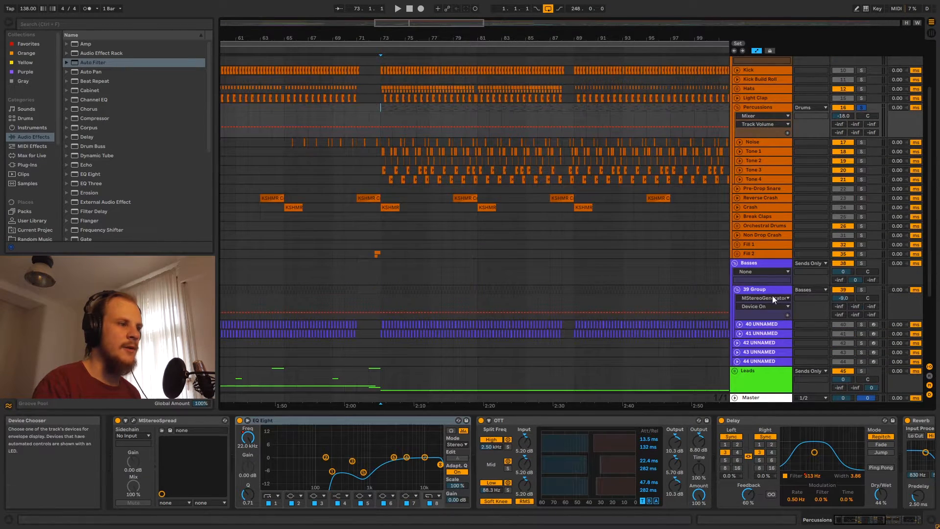
left_click(764, 294)
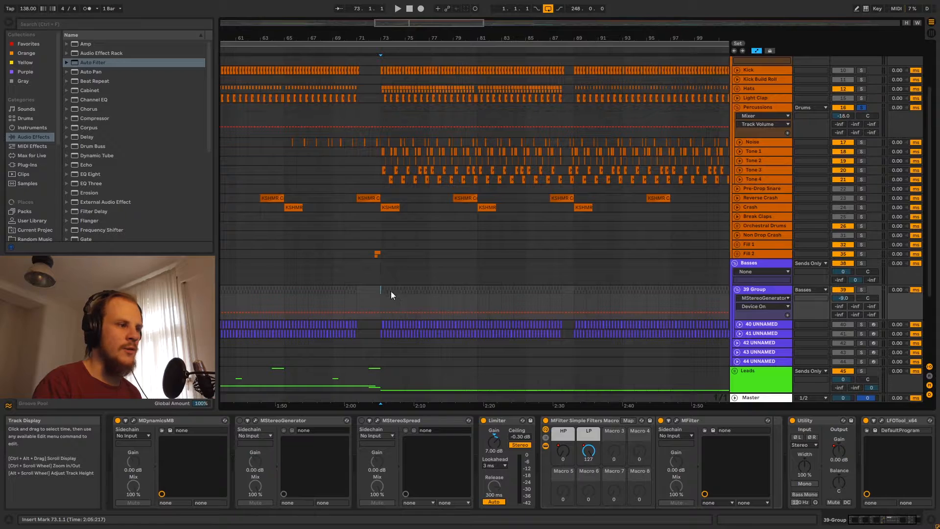
Time-select bars 73 to 89 across the Percussions tracks
left_click_drag(386, 291, 573, 294)
scroll(432, 285, "up", 2)
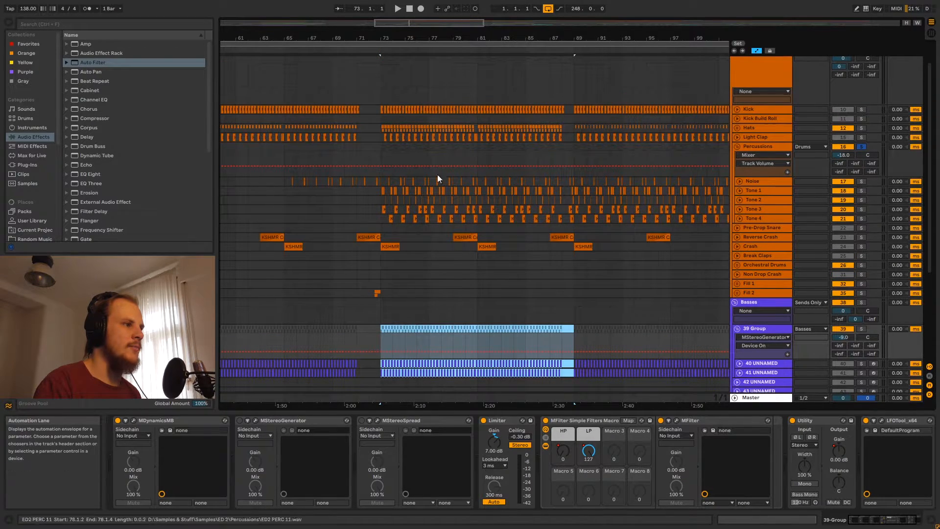
left_click_drag(383, 146, 569, 157)
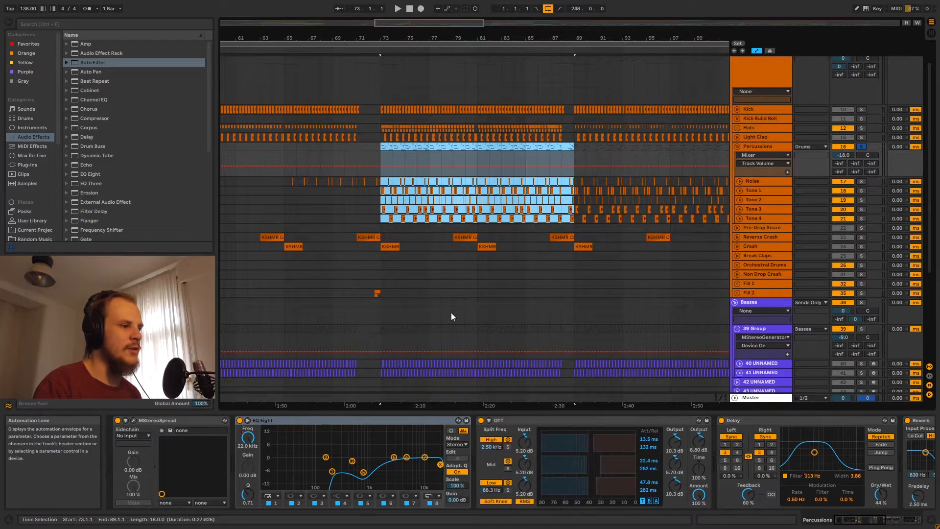
scroll(418, 286, "down", 1)
scroll(418, 283, "down", 5)
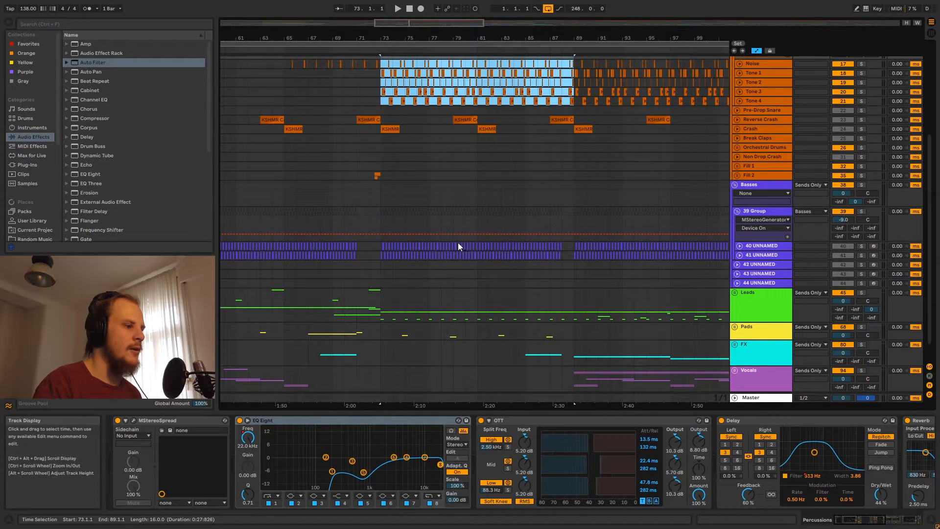
Scroll the Percussions chain past OTT to reveal Delay, Reverb and the final EQ Eight
scroll(395, 337, "up", 6)
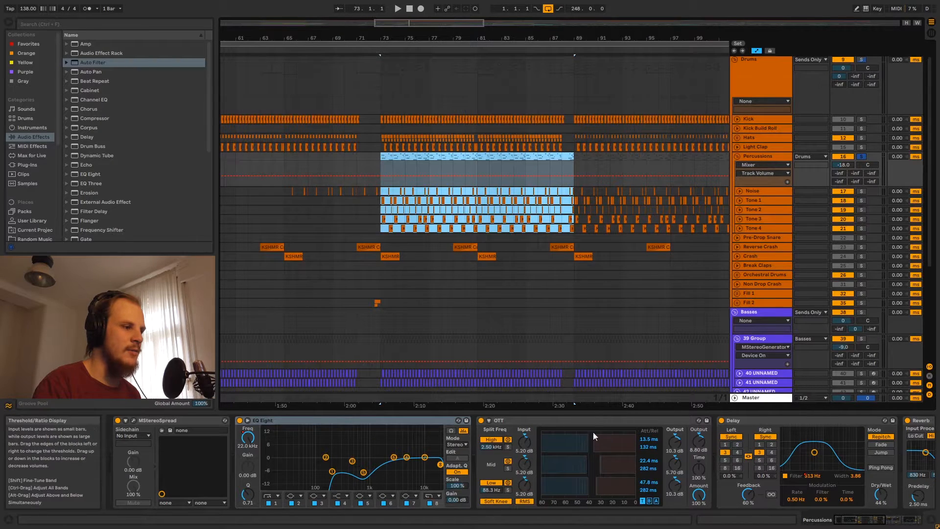
left_click(562, 419)
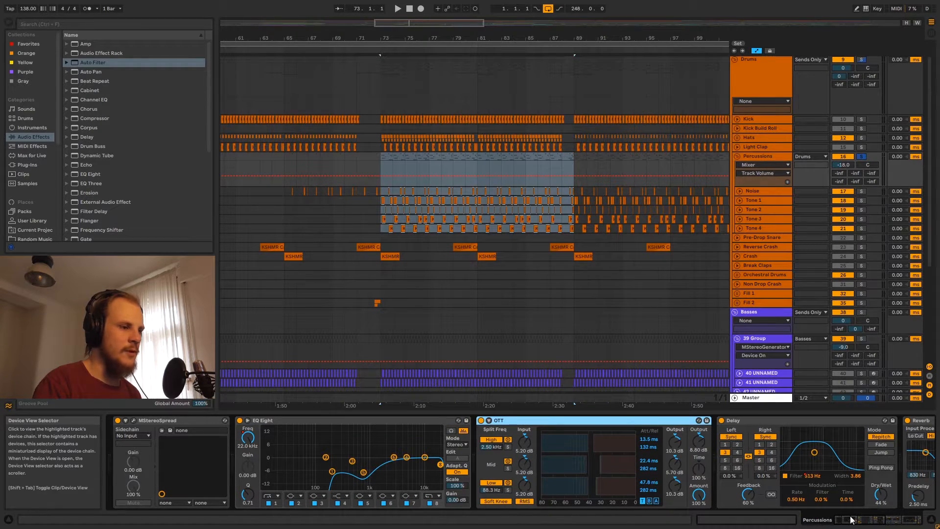
left_click_drag(850, 517, 861, 517)
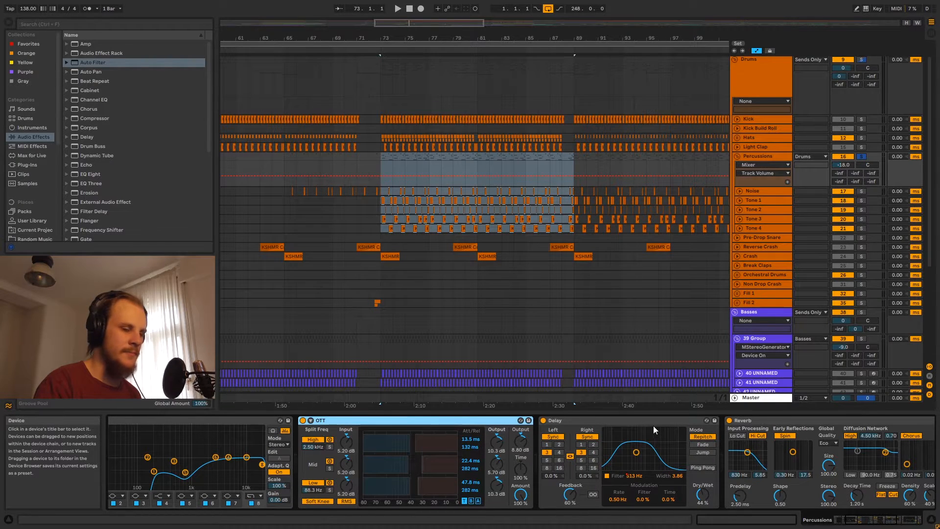
left_click_drag(861, 521, 881, 523)
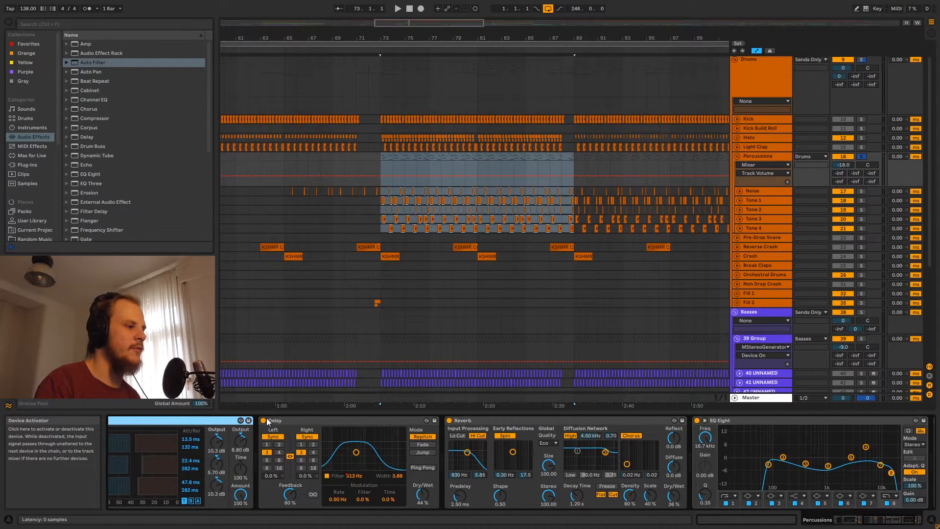
Compare the Percussions Delay bypassed and active while playing from bar 73
left_click(293, 421)
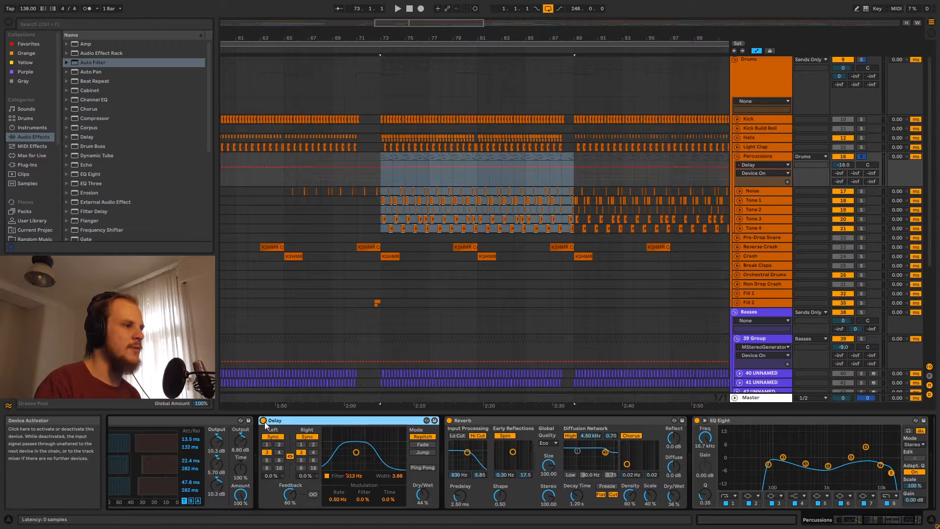
left_click(263, 420)
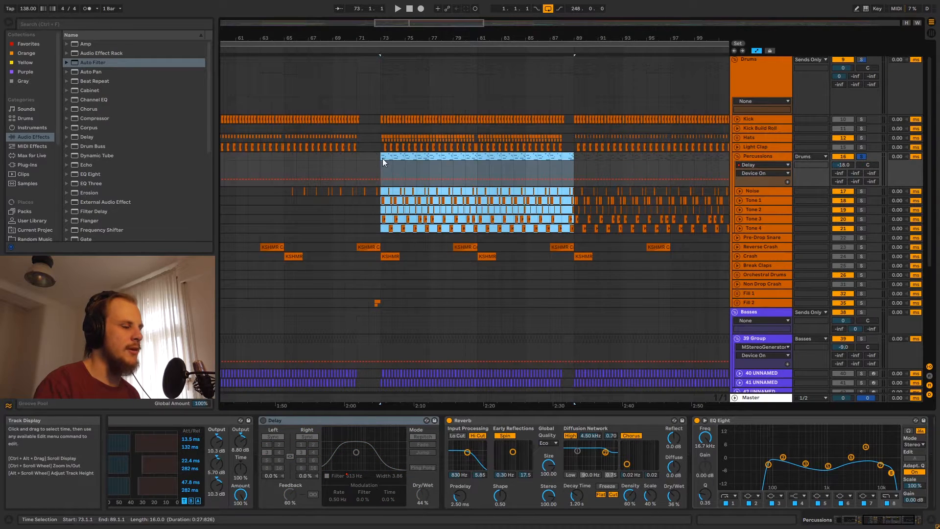
left_click(383, 157)
key("space")
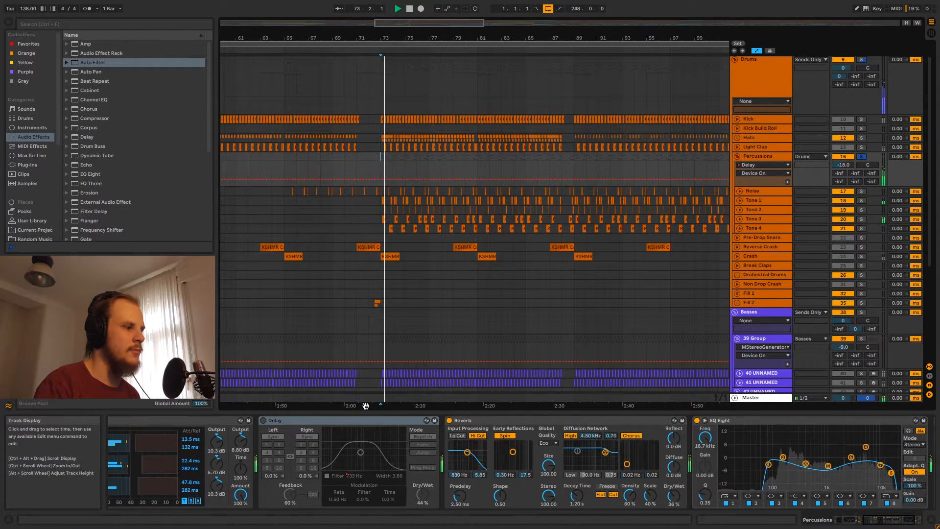
left_click(263, 420)
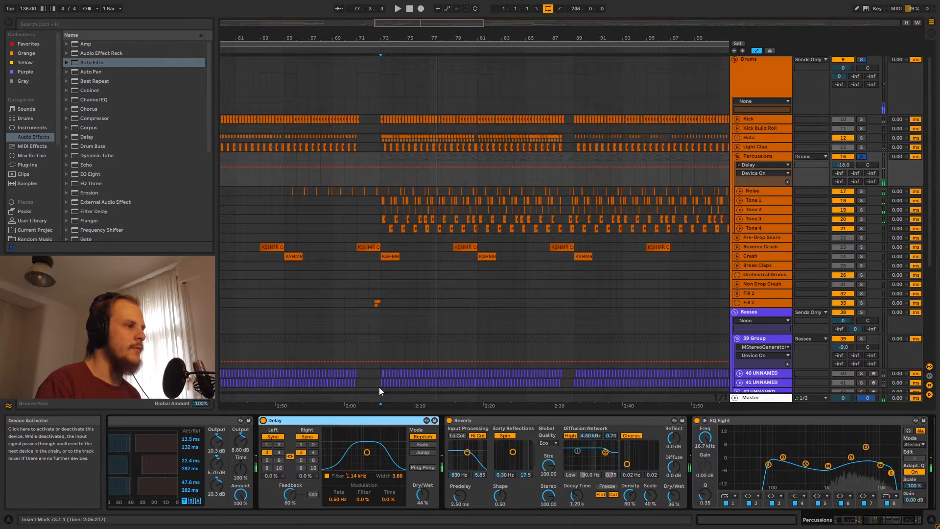
key("space")
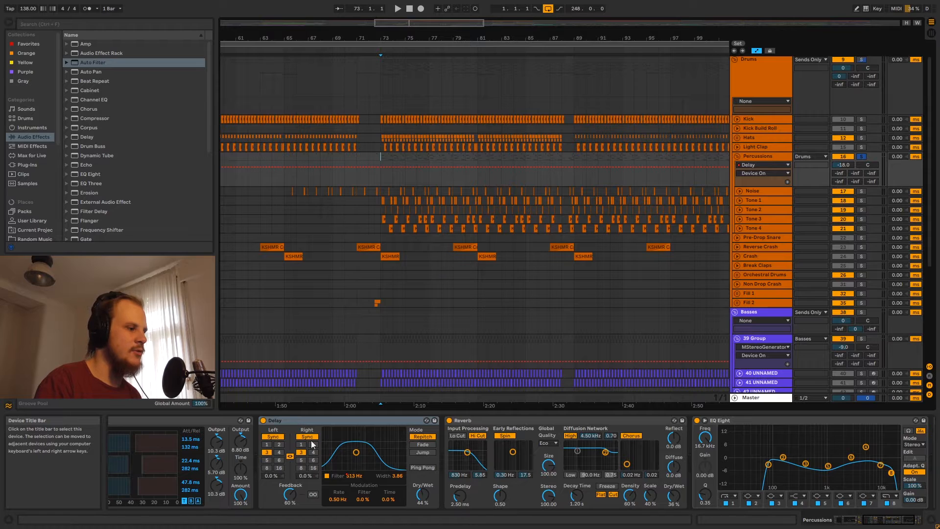
Inspect the zigzag Delay Filter Freq automation from bar 73, then clear the time selection
left_click(356, 475)
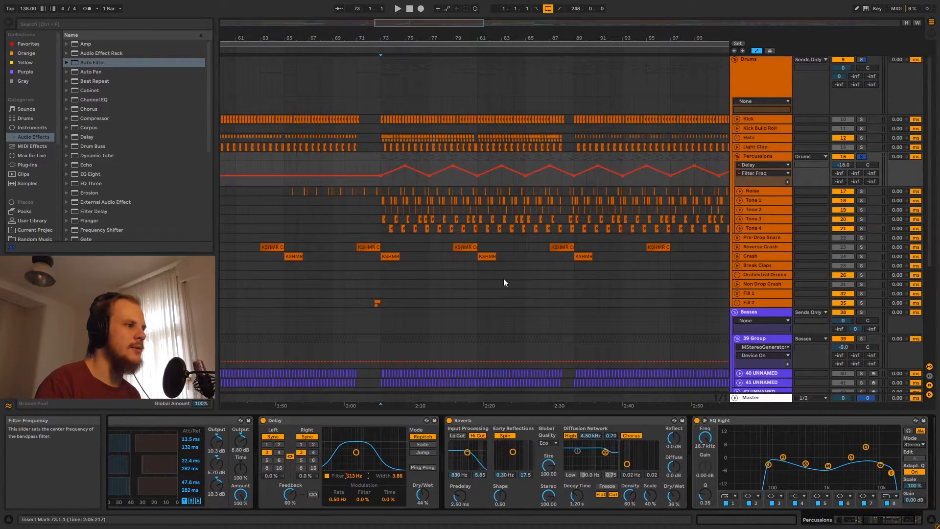
left_click_drag(380, 166, 551, 175)
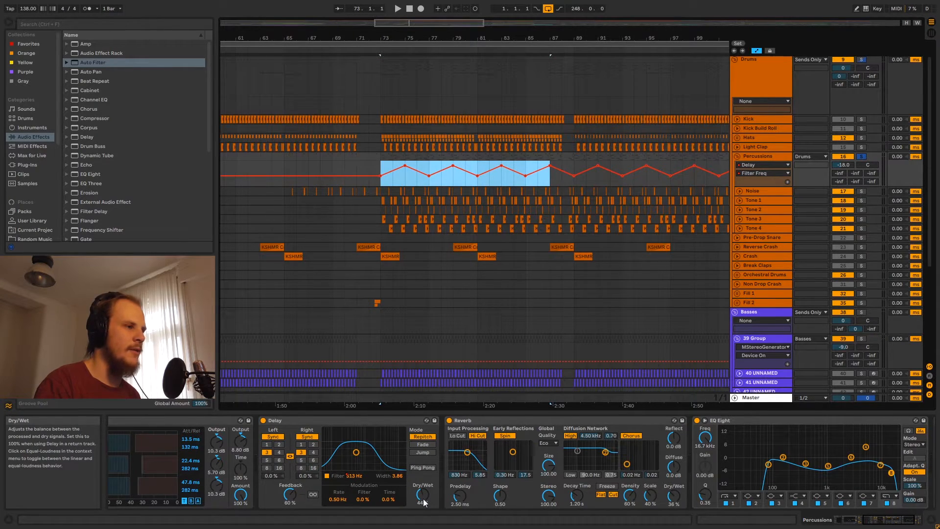
left_click(357, 421)
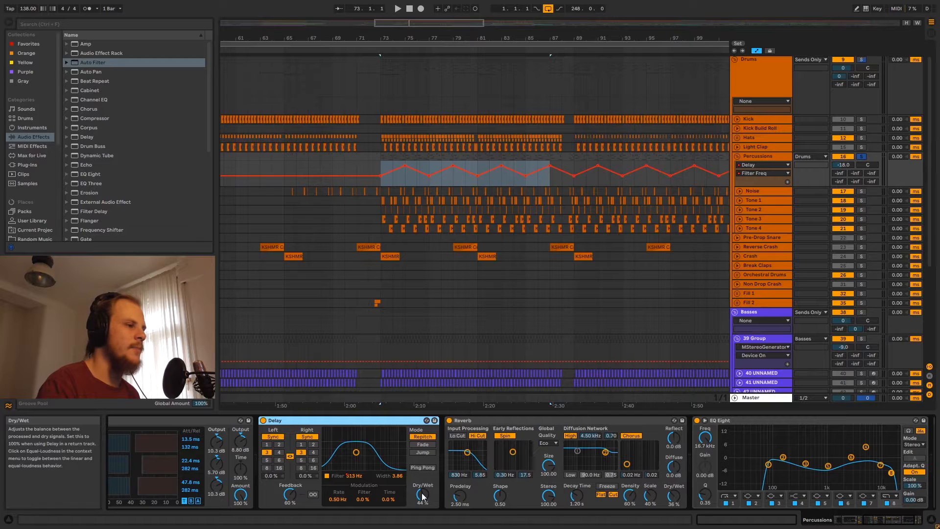
left_click(380, 166)
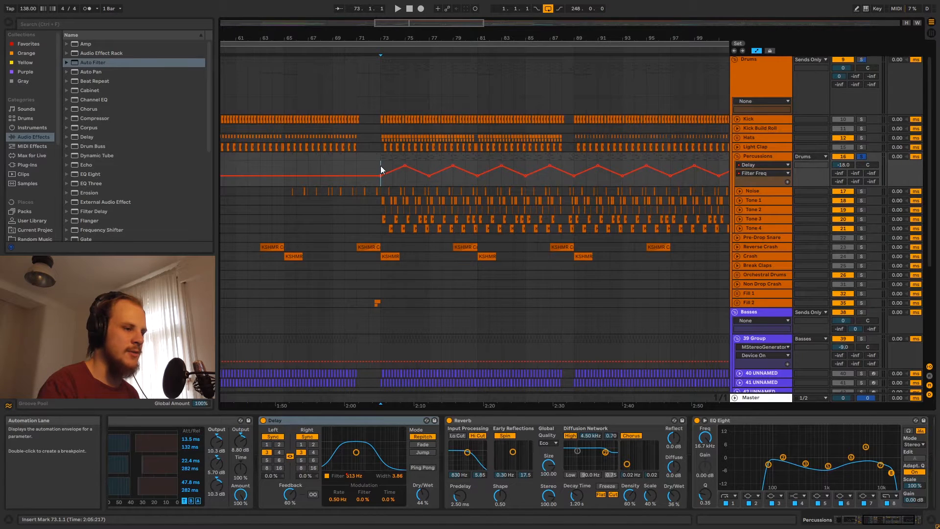
Listen to the filter sweep from bar 73, then show the Reverb Dry/Wet automation lane
key("space")
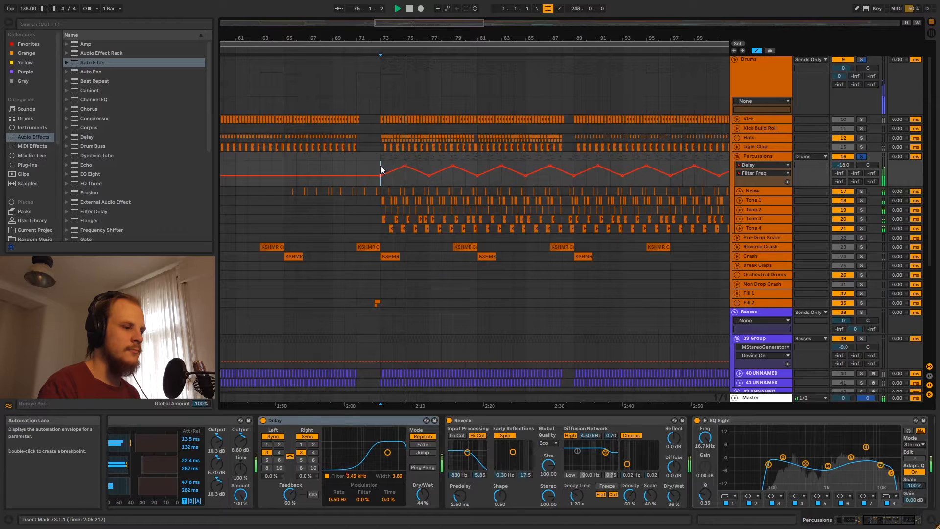
key("space")
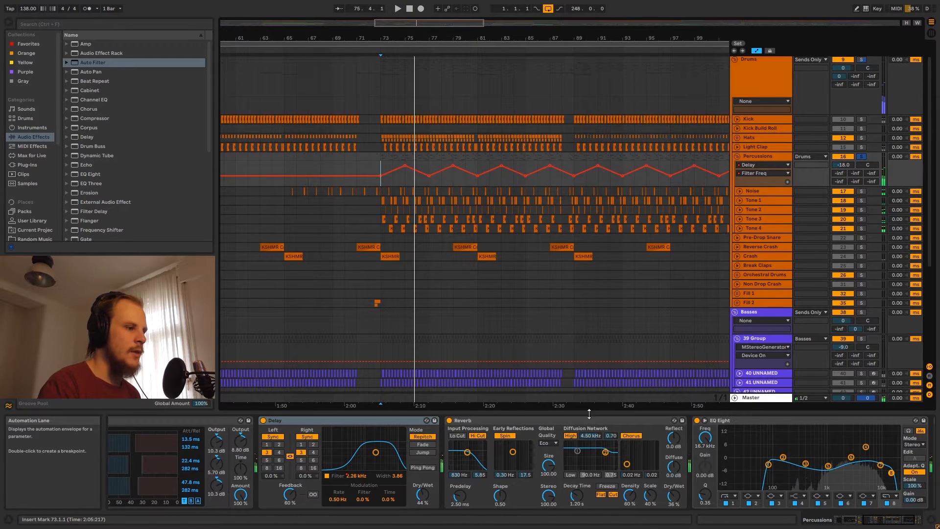
left_click(484, 419)
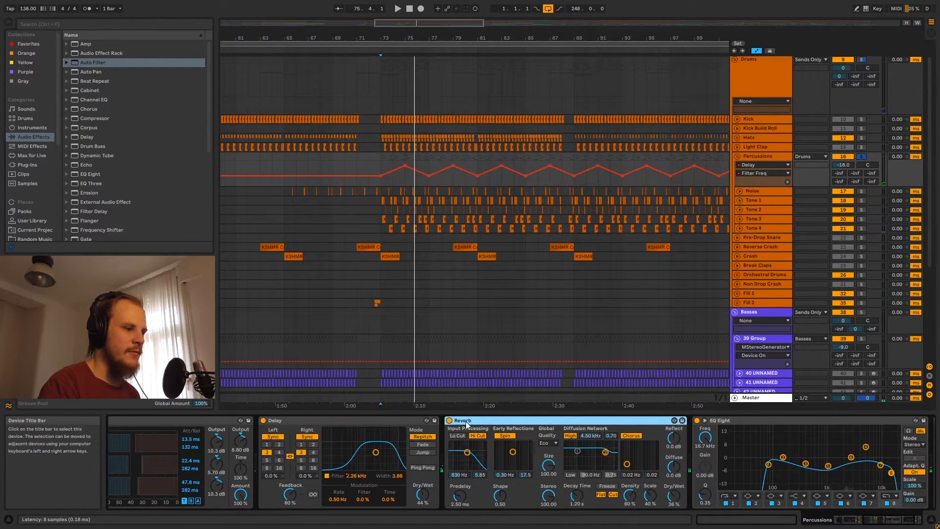
left_click(676, 499)
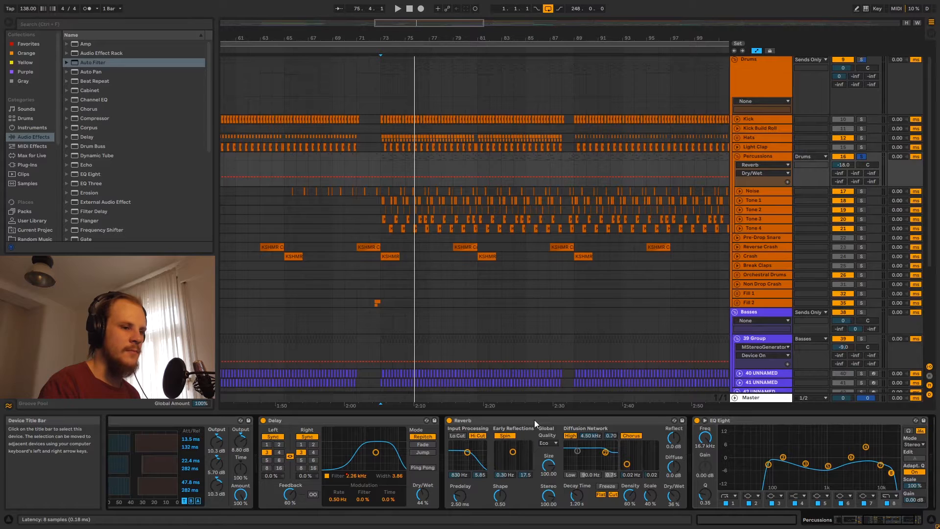
Bring the chain to the Limiter and switch the automation lane to Mixer Track Volume
left_click_drag(876, 520, 891, 520)
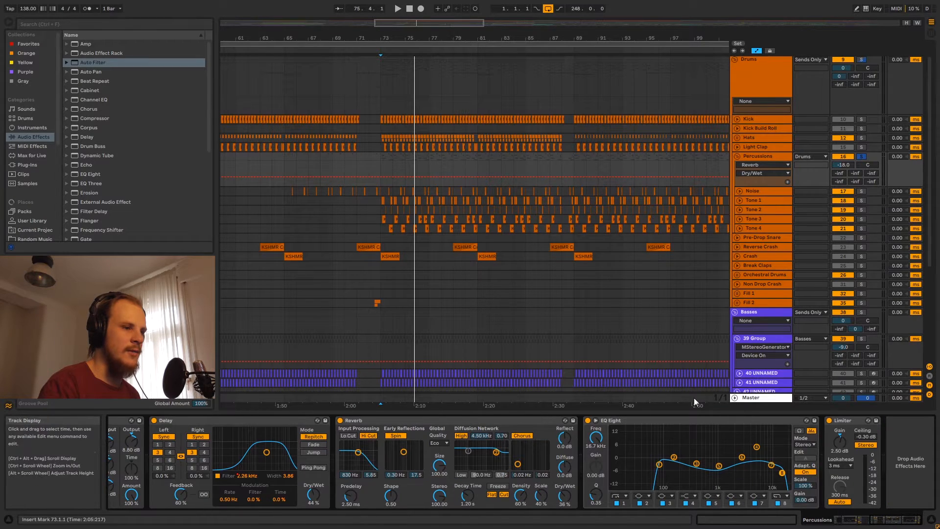
left_click(656, 420)
left_click(841, 421)
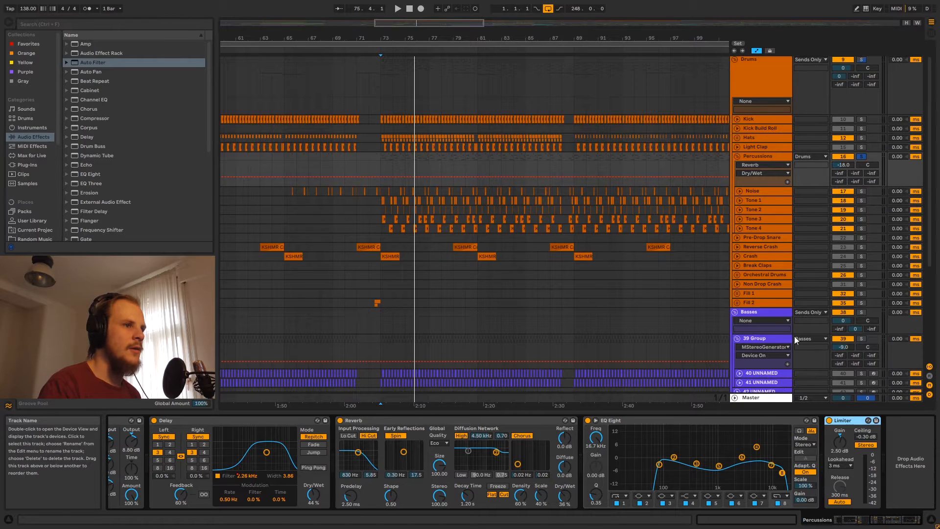
left_click(777, 164)
left_click(775, 156)
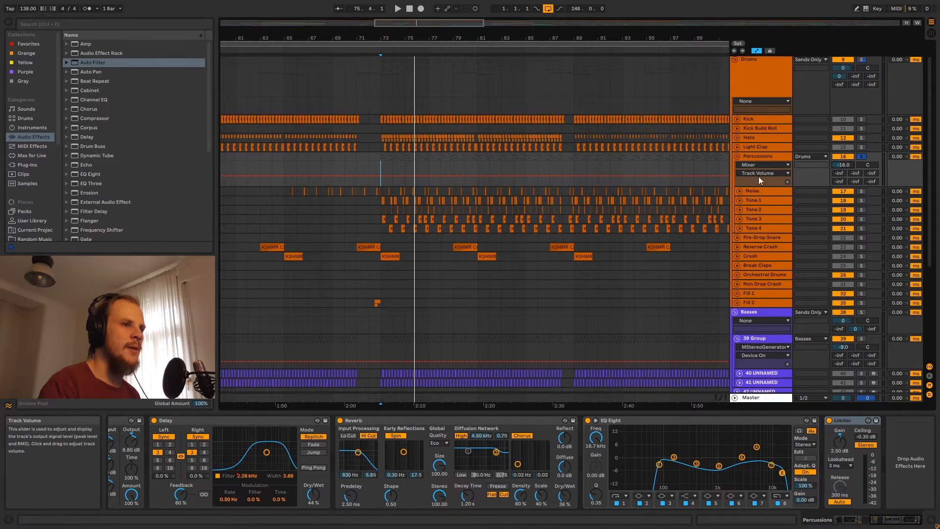